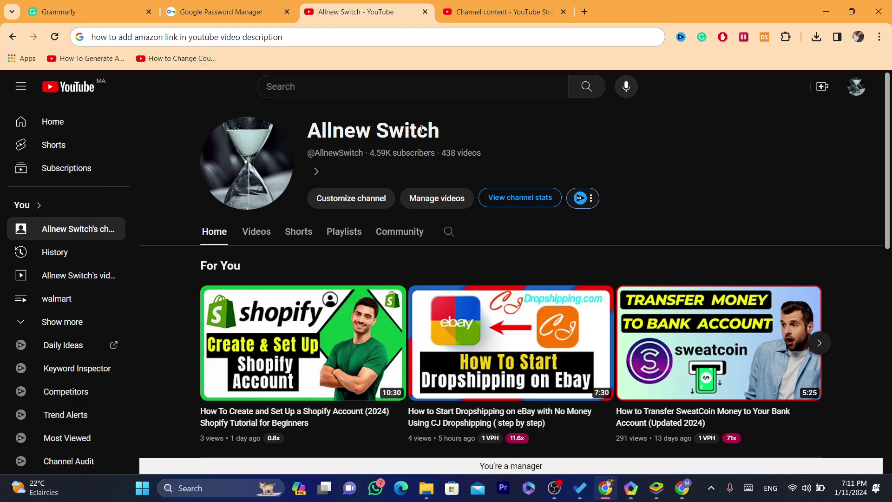
Switch to the Chrome window showing the Amazon DNJ rod bearings product page.
click(682, 488)
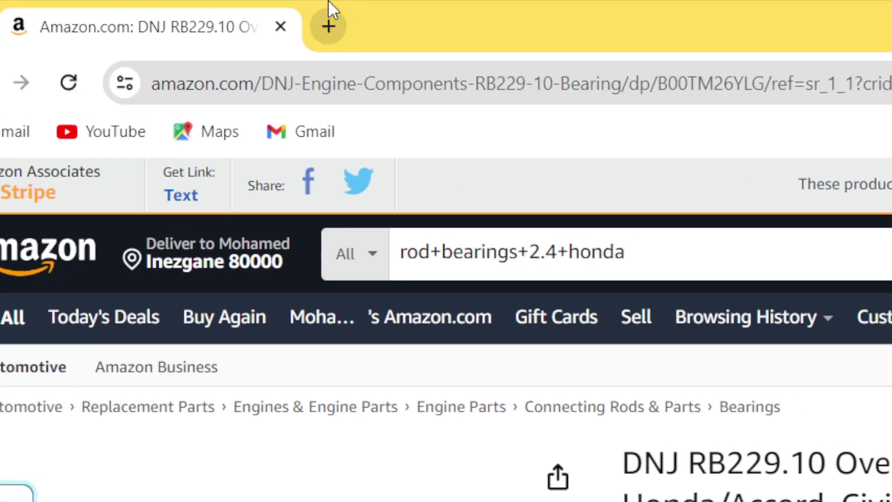
Search Google for 'amazon associates' in a new tab.
click(329, 26)
text(ANA)
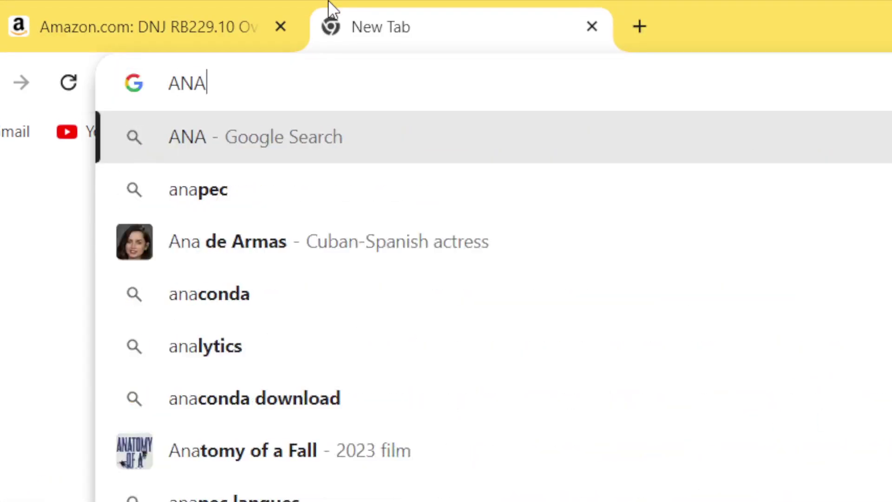
key(BackSpace)
key(BackSpace)
text(A)
key(BackSpace)
text(M)
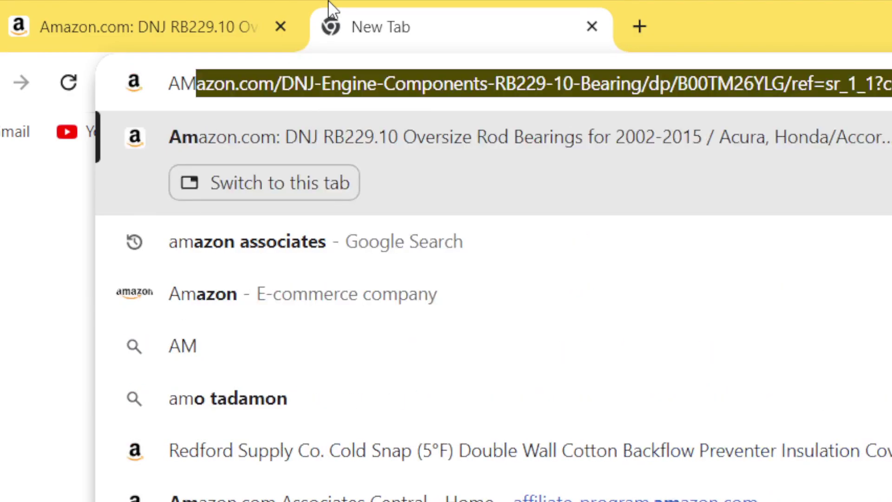
text(A)
key(Return)
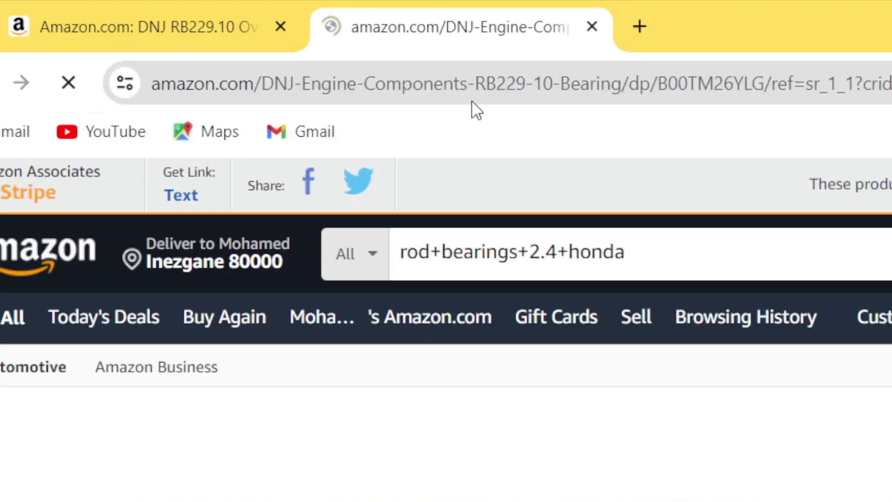
click(473, 83)
text(Al)
key(BackSpace)
text(MAZ)
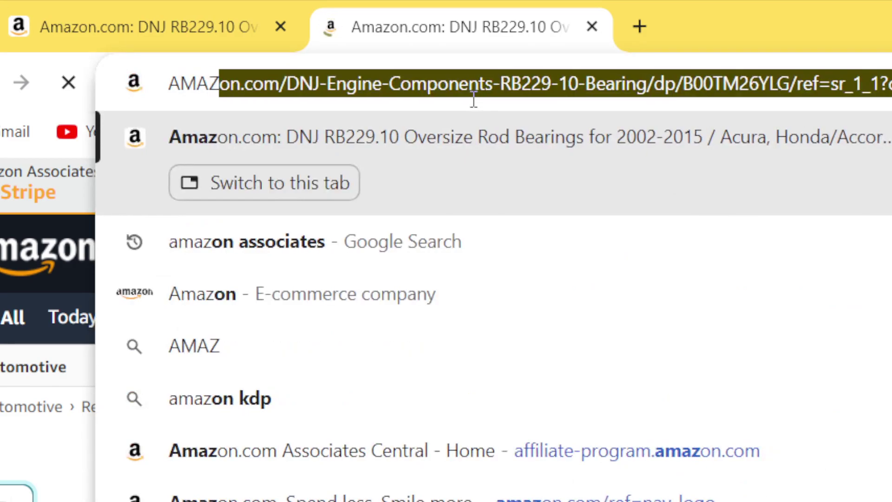
text(ON)
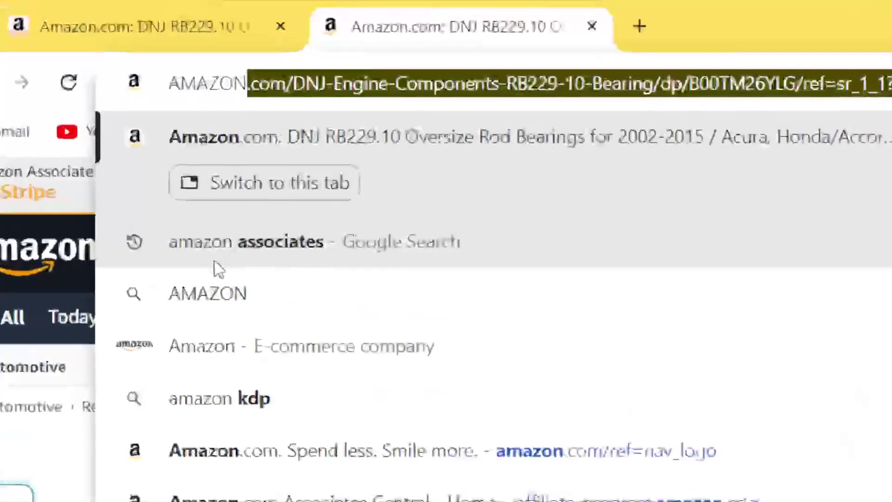
key(Down)
Open the Amazon.com Associates Central result and review the dashboard's tax alert and earnings summary.
click(192, 264)
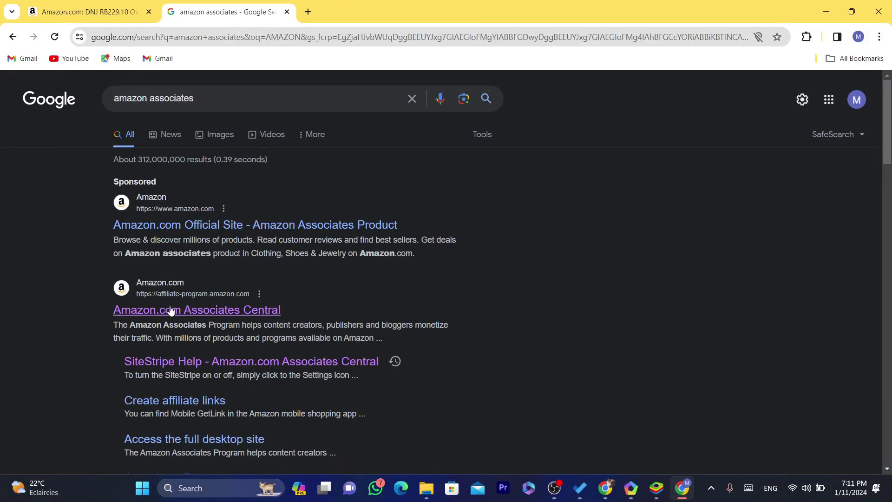
click(227, 311)
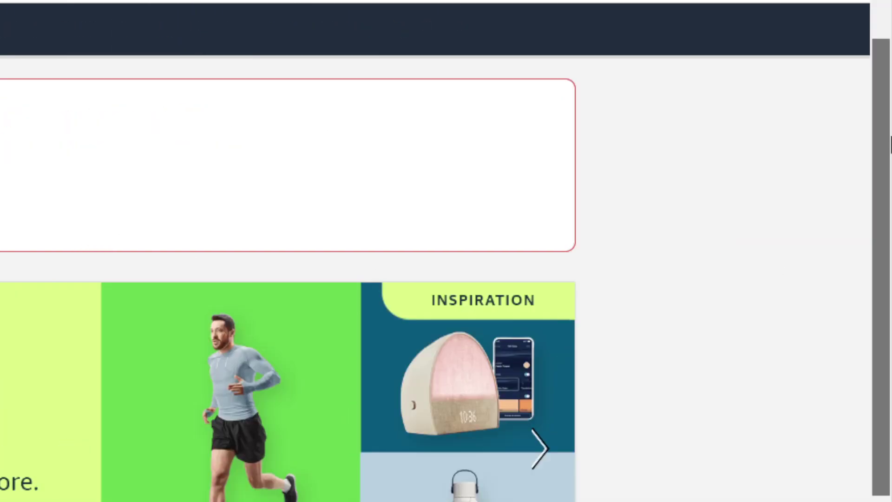
scroll(828, 209, down, 8)
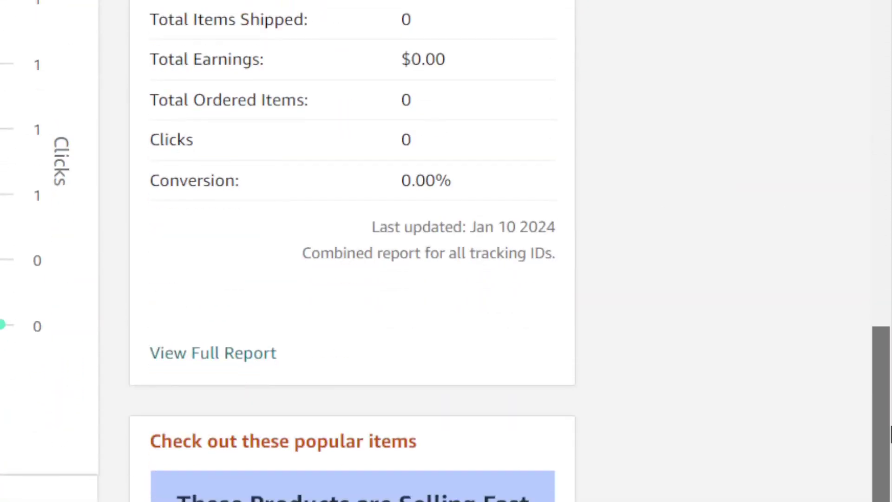
scroll(829, 210, up, 8)
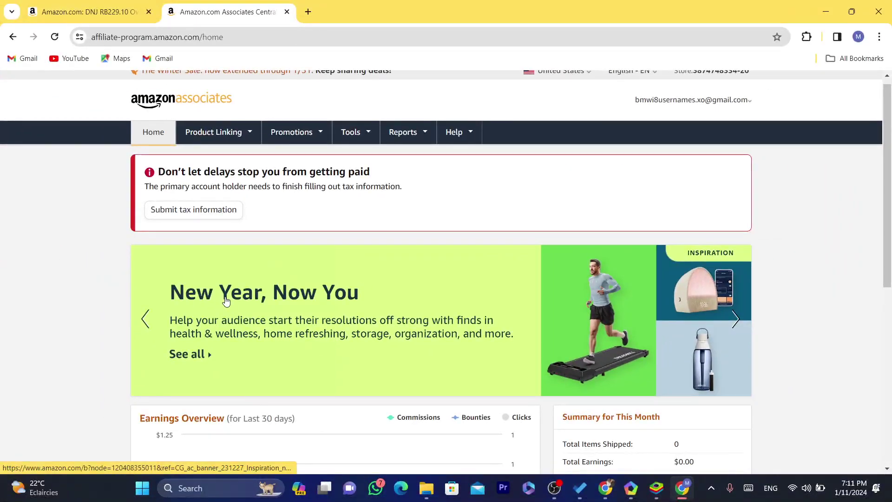
click(276, 37)
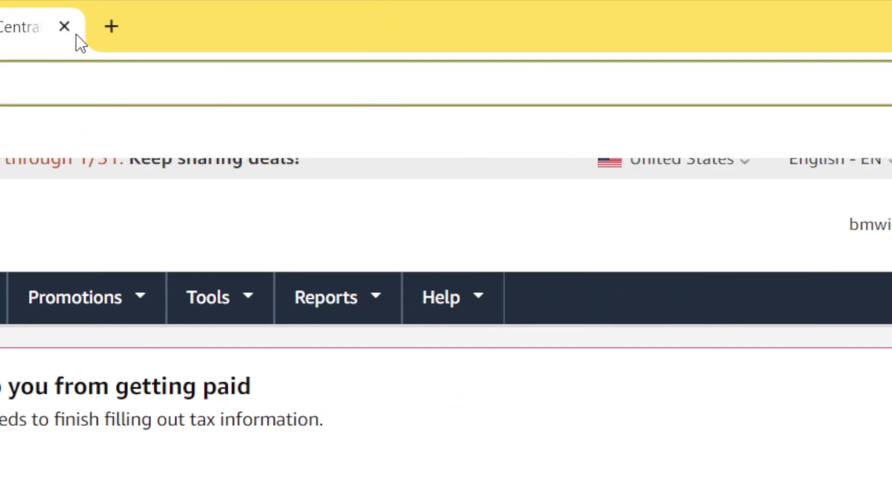
Close the Associates Central tab, returning to the DNJ rod bearings product page.
click(65, 27)
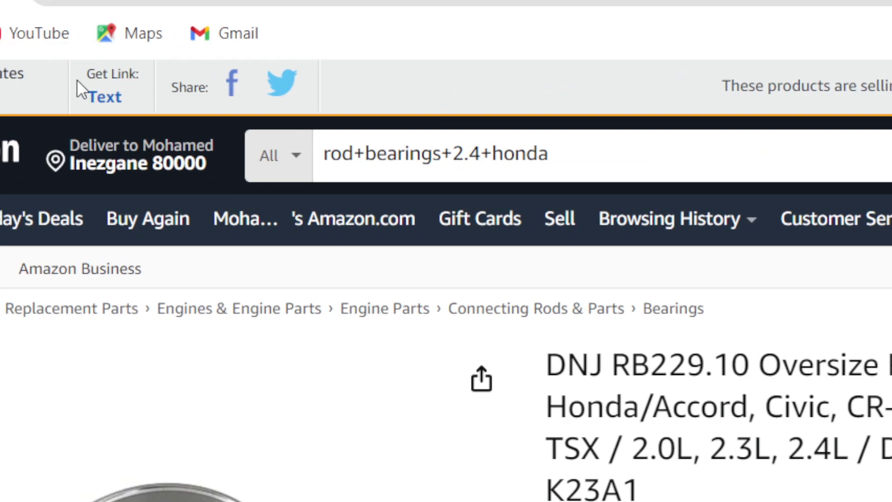
drag(80, 77, 135, 77)
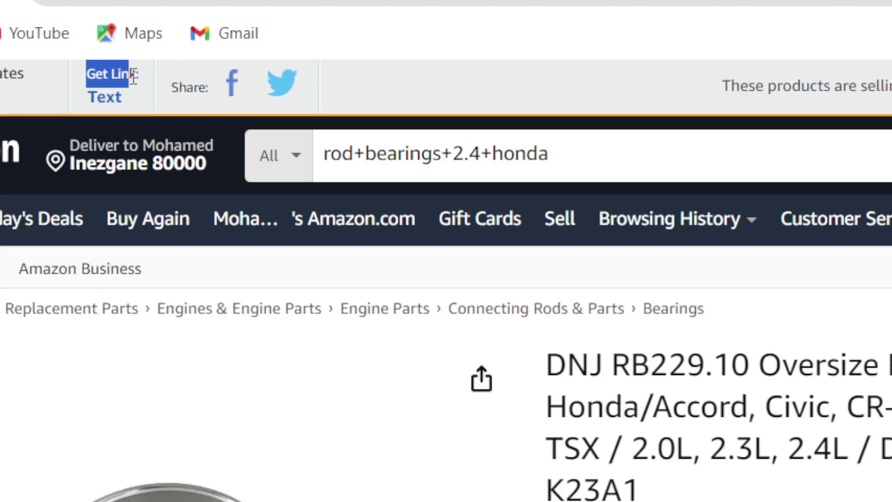
click(135, 76)
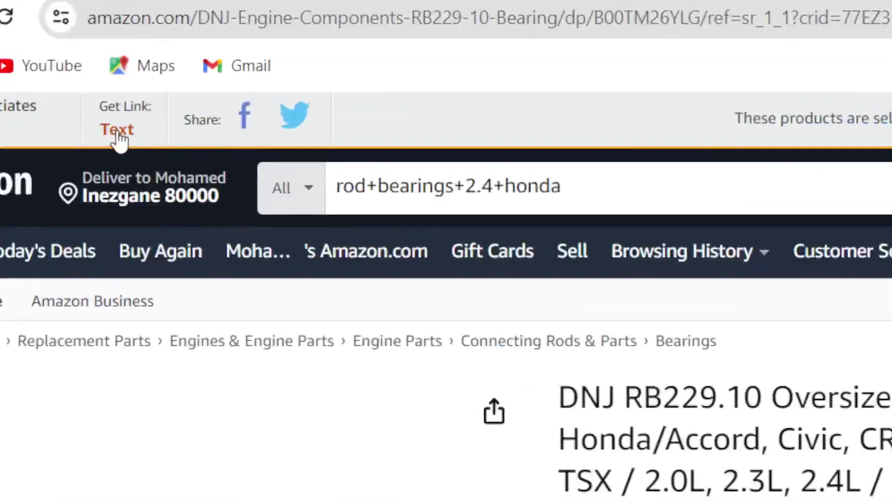
click(105, 86)
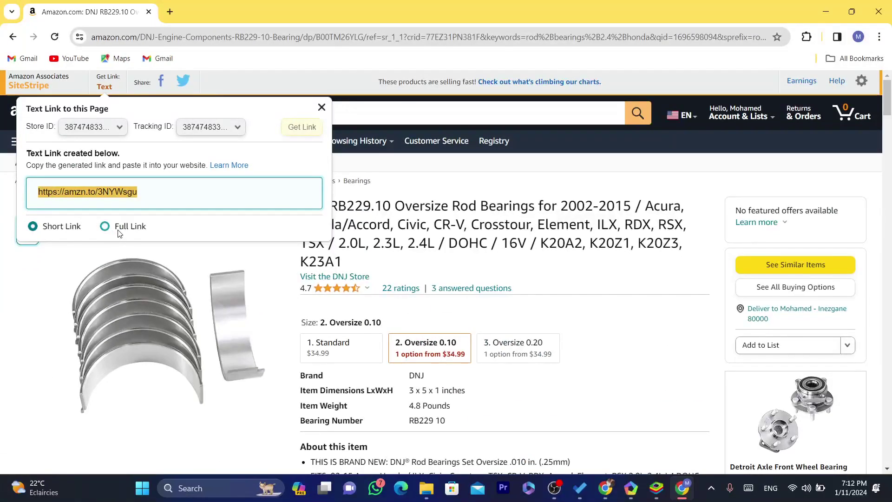
right_click(87, 191)
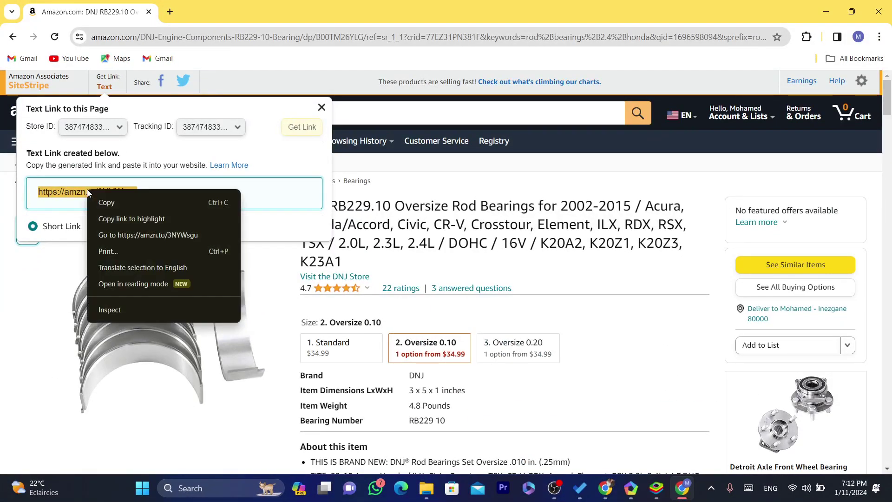
click(109, 202)
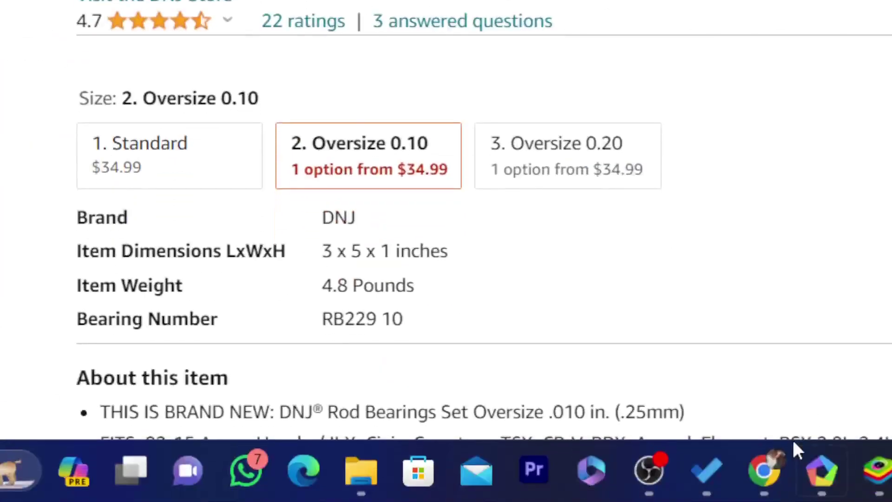
Go from the YouTube channel page to Allnew Switch's customization page in YouTube Studio.
click(766, 467)
scroll(416, 72, up, 5)
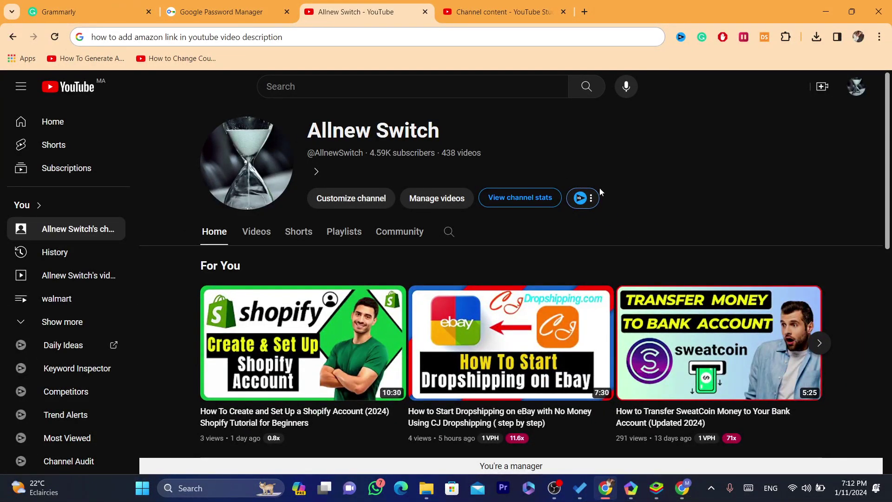
scroll(600, 192, down, 2)
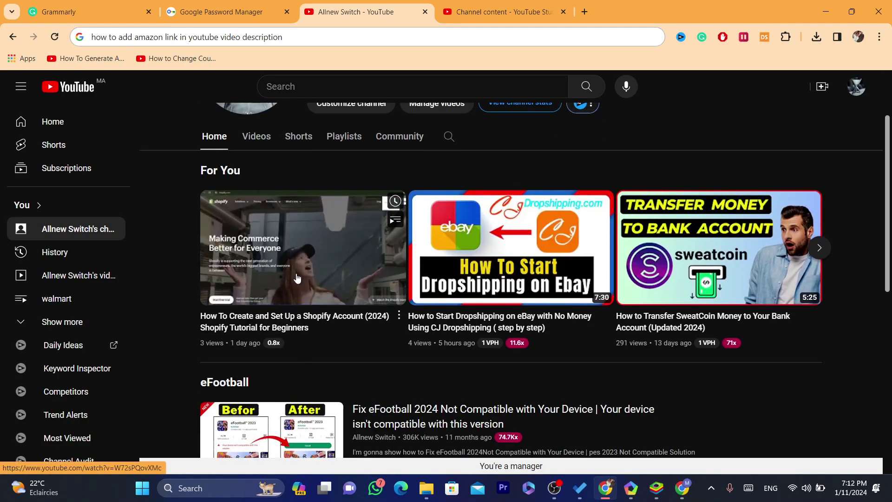
click(857, 86)
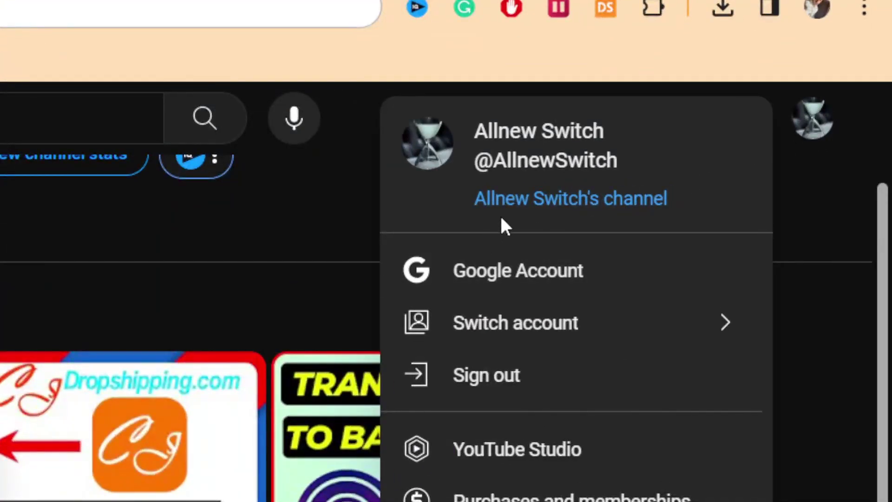
click(570, 198)
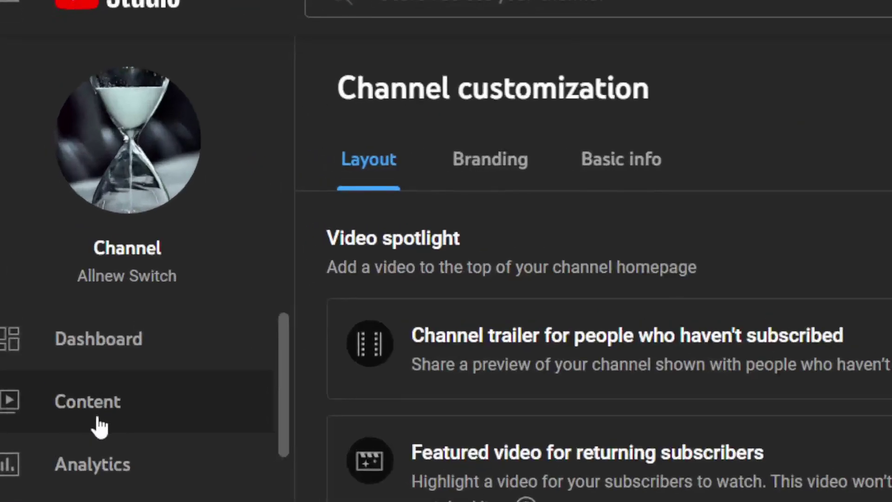
Open the 'How To Dropship on eBay From walmart' video's details from the Content list.
click(57, 271)
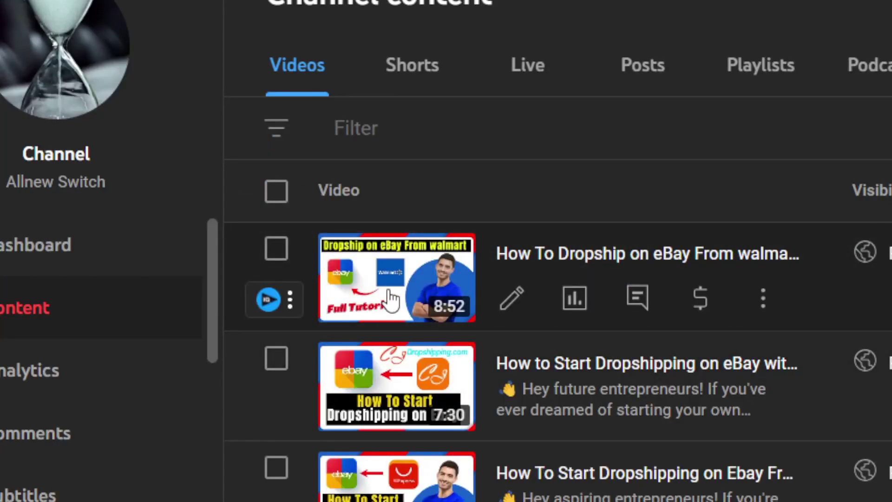
click(391, 298)
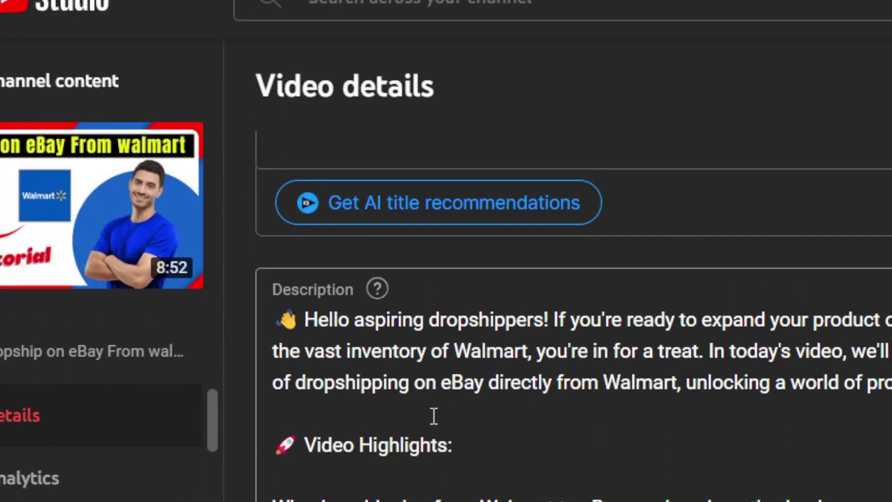
Paste the amzn.to short link onto a new line in the description.
click(433, 416)
key(Return)
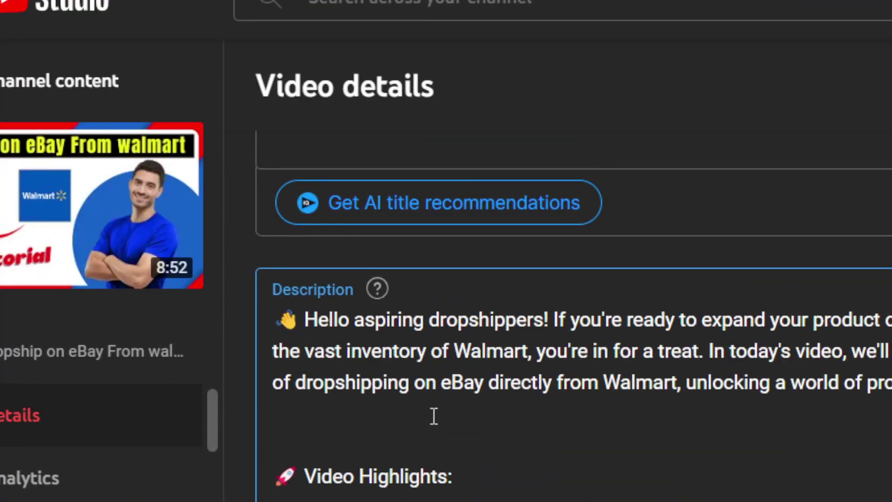
key(ctrl+v)
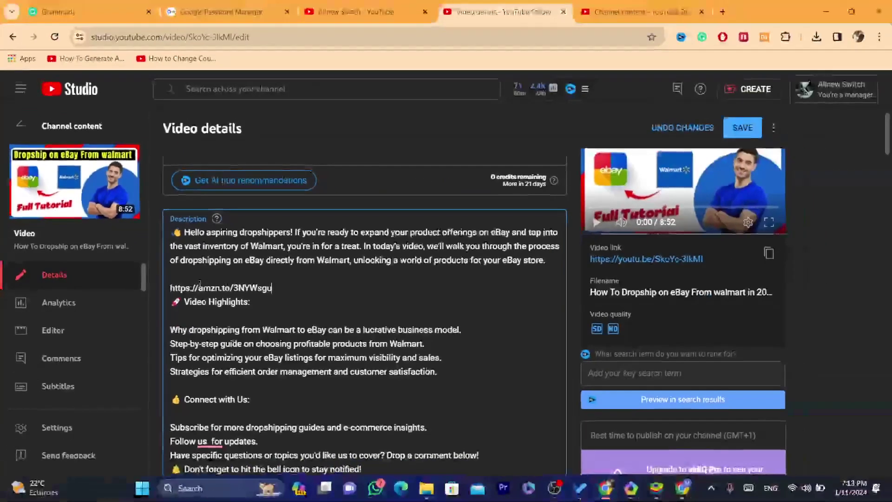
Delete the pasted amzn.to link, leaving a blank line before Video Highlights.
drag(272, 288, 167, 289)
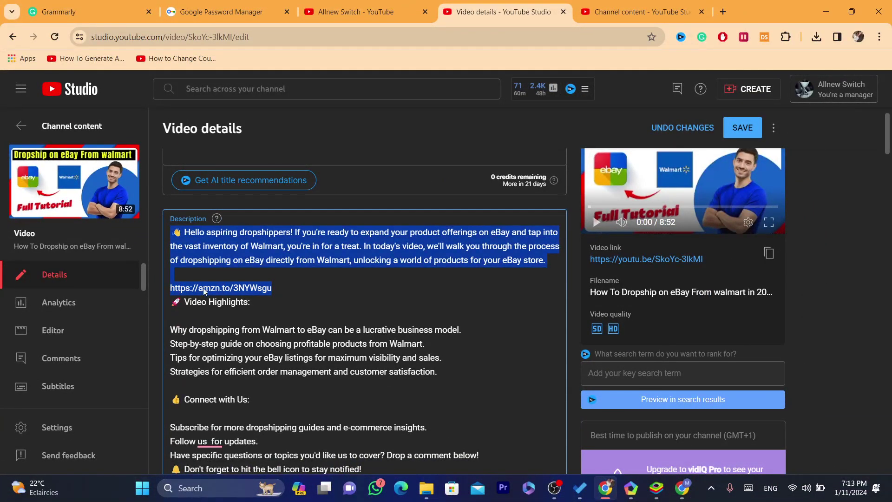
click(245, 287)
drag(272, 287, 166, 291)
click(184, 287)
drag(273, 288, 179, 290)
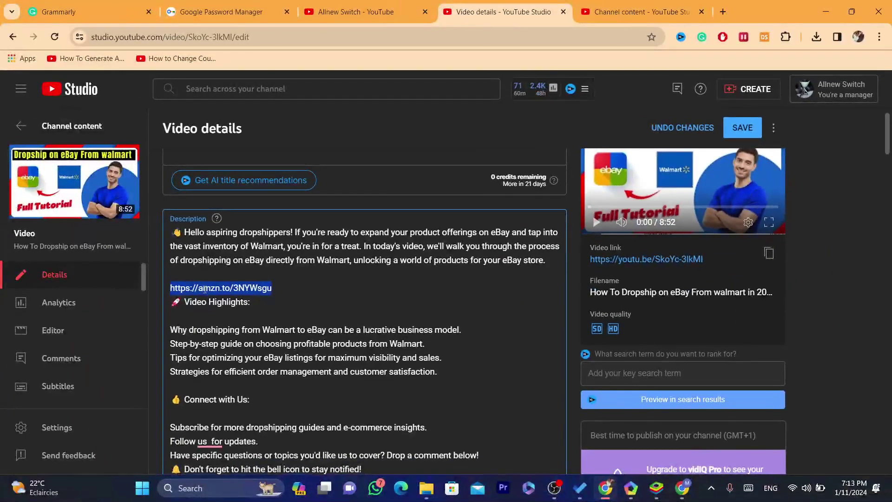
key(BackSpace)
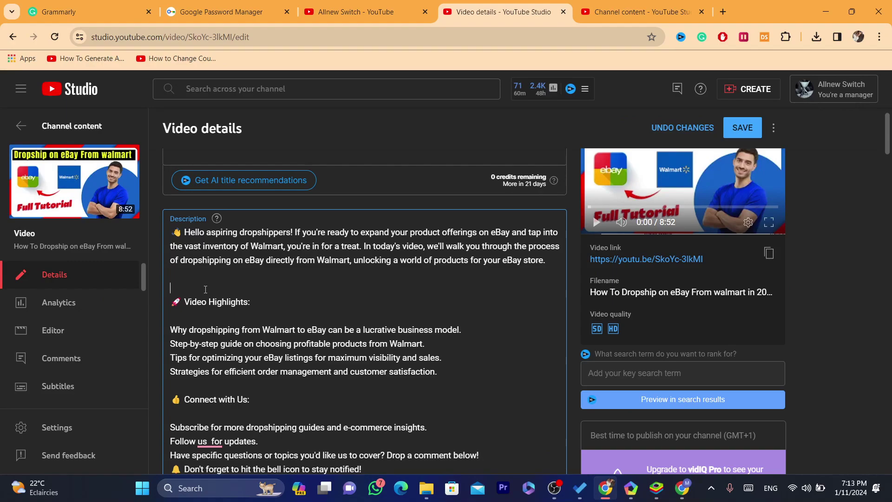